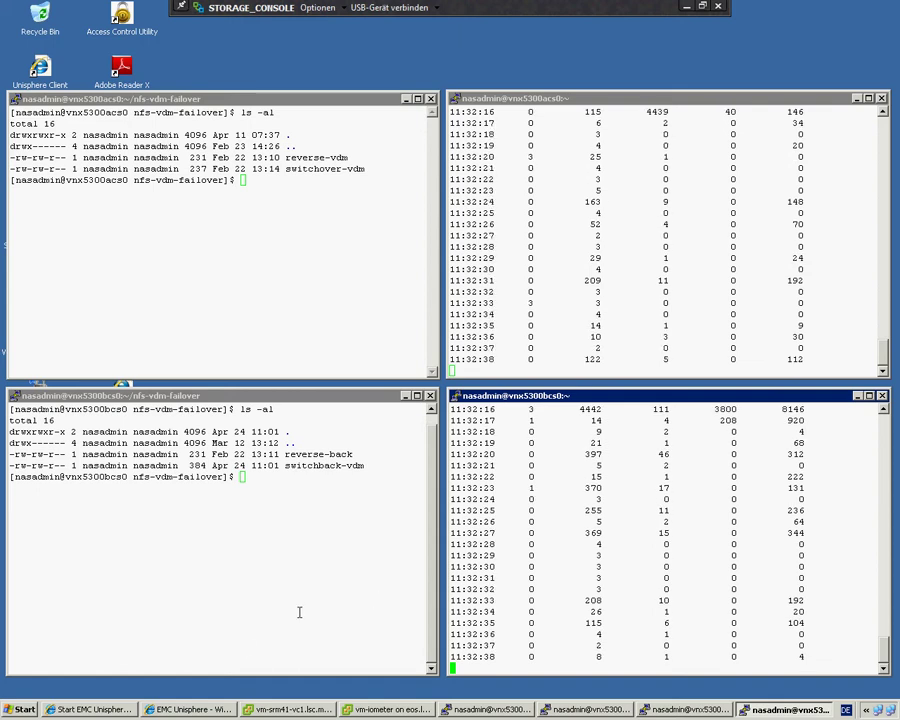
Step: In EMC Unisphere, open the file systems of vnx5300acs0 and select esx-nfs-fs1 to examine its data mover and replication
left_click(201, 710)
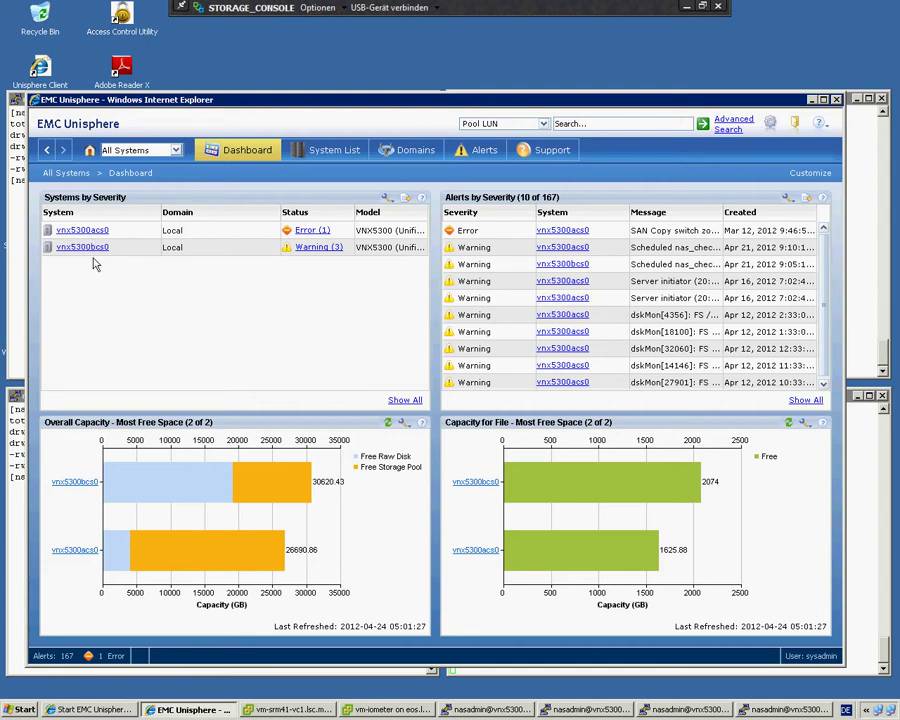
left_click(72, 231)
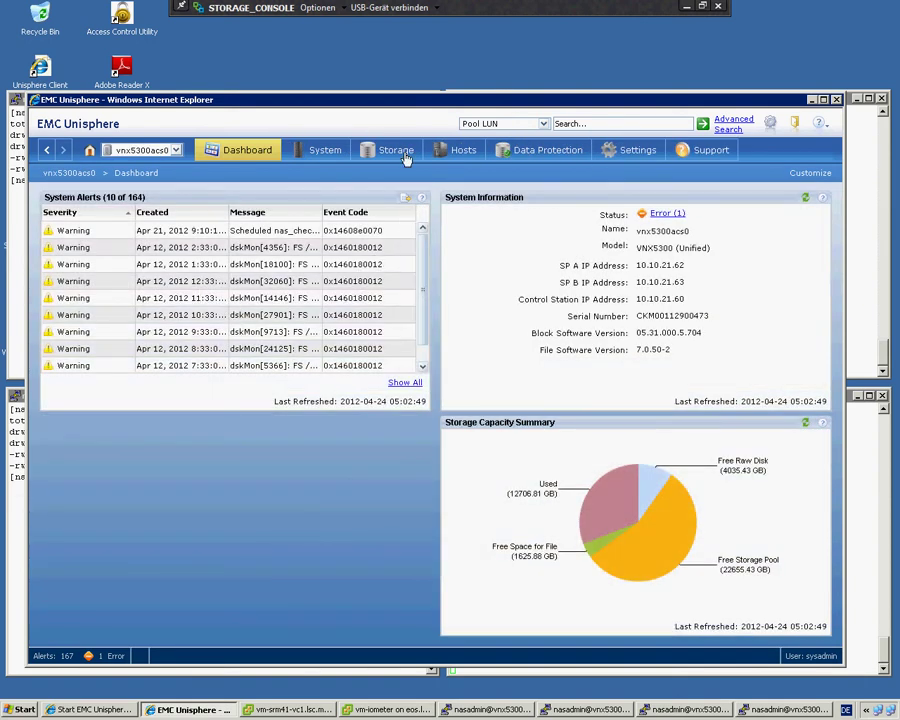
mouse_move(396, 156)
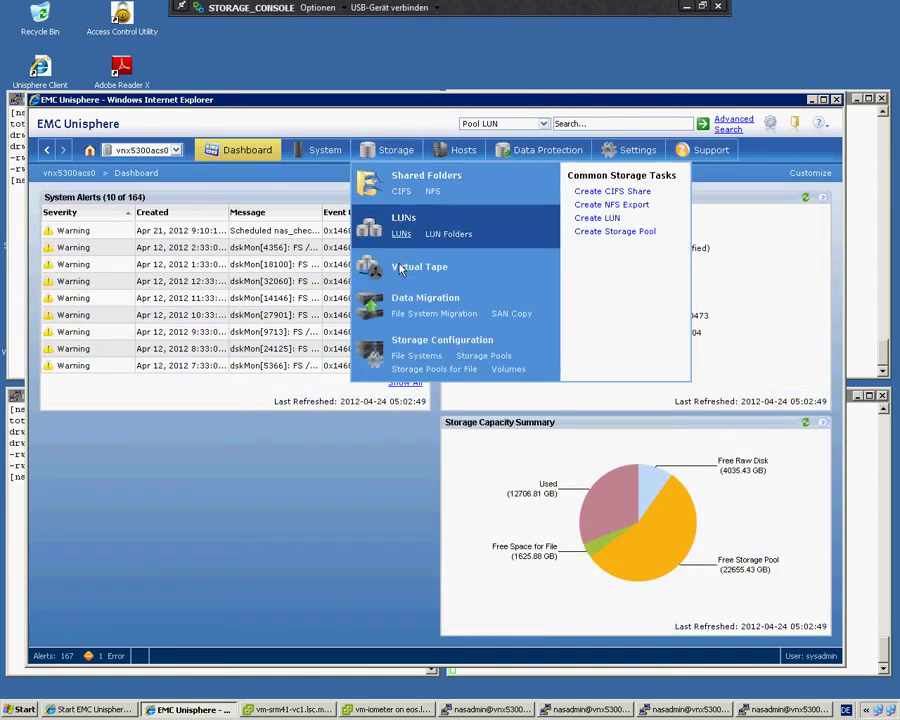
left_click(398, 356)
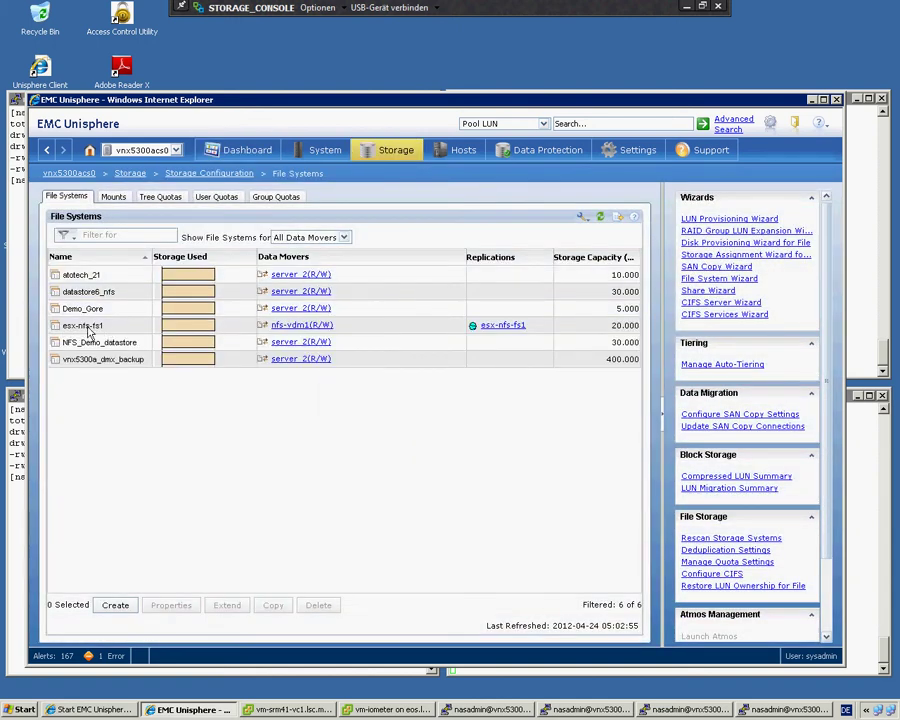
left_click(90, 330)
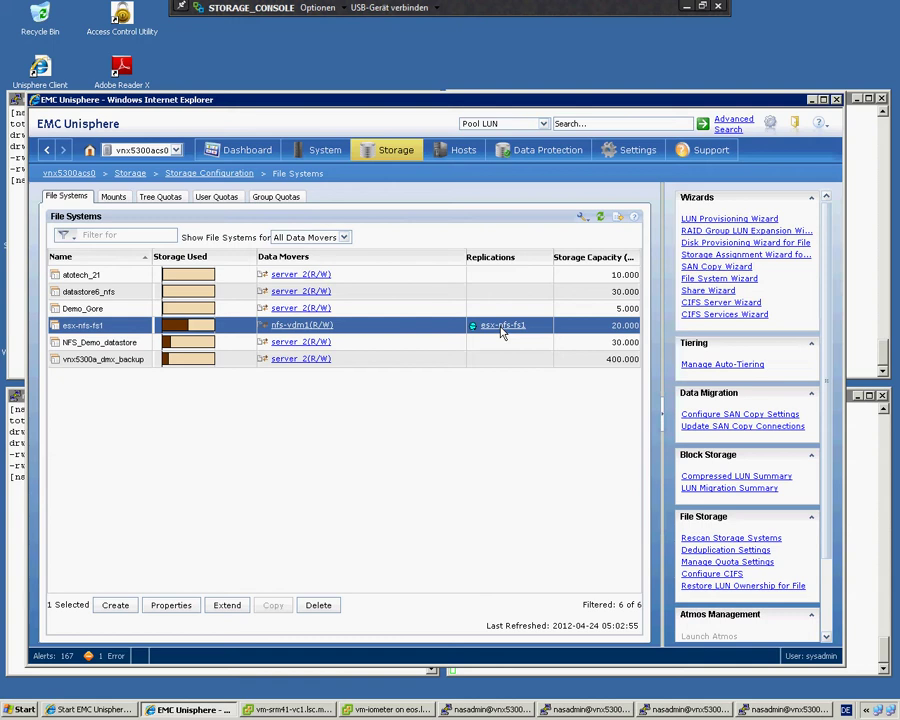
Step: Examine the file replications esx-nfs-fs1 and nfs-vdm1 on vnx5300acs0, and minimize the Unisphere window
mouse_move(565, 155)
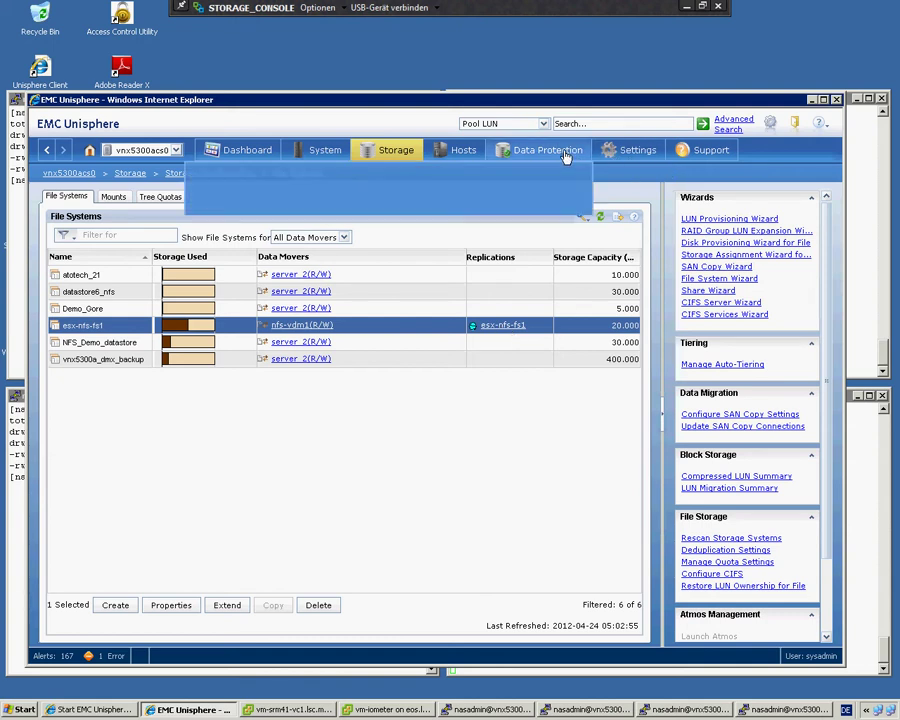
left_click(328, 268)
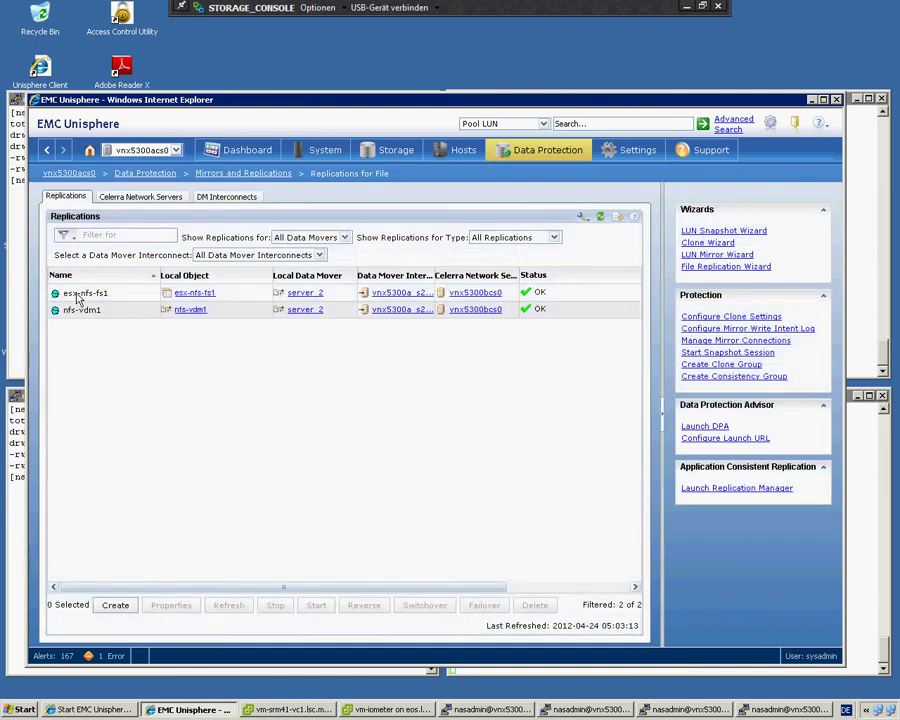
left_click(77, 296)
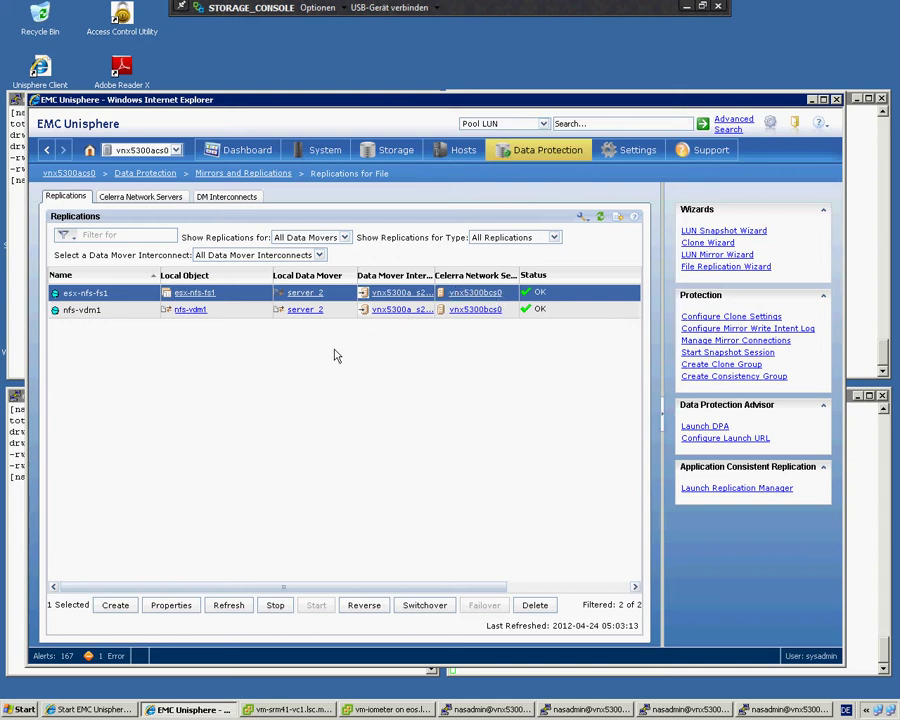
left_click(92, 312)
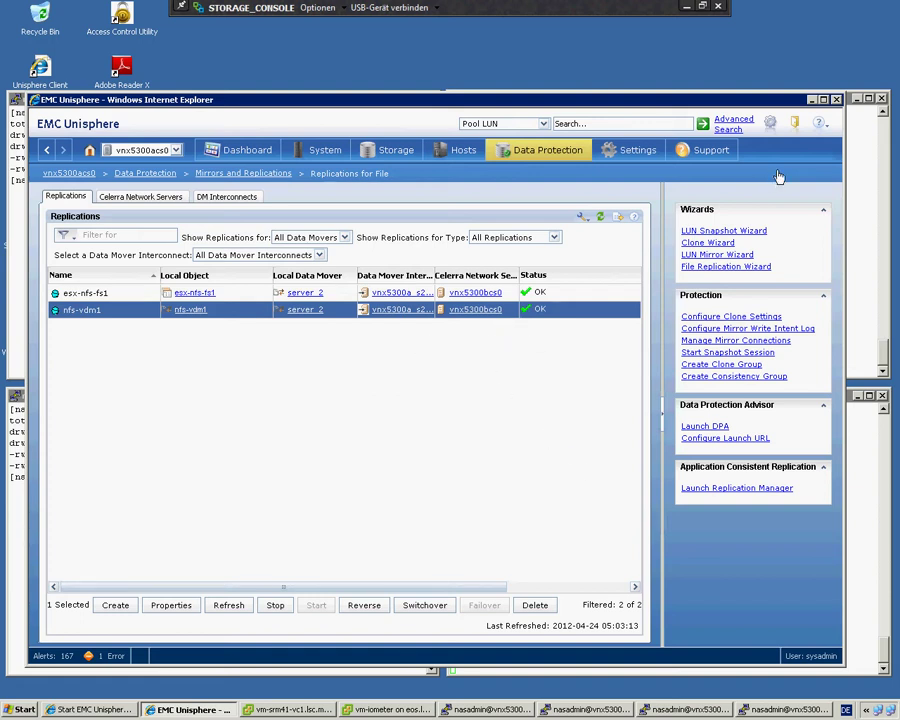
left_click(812, 100)
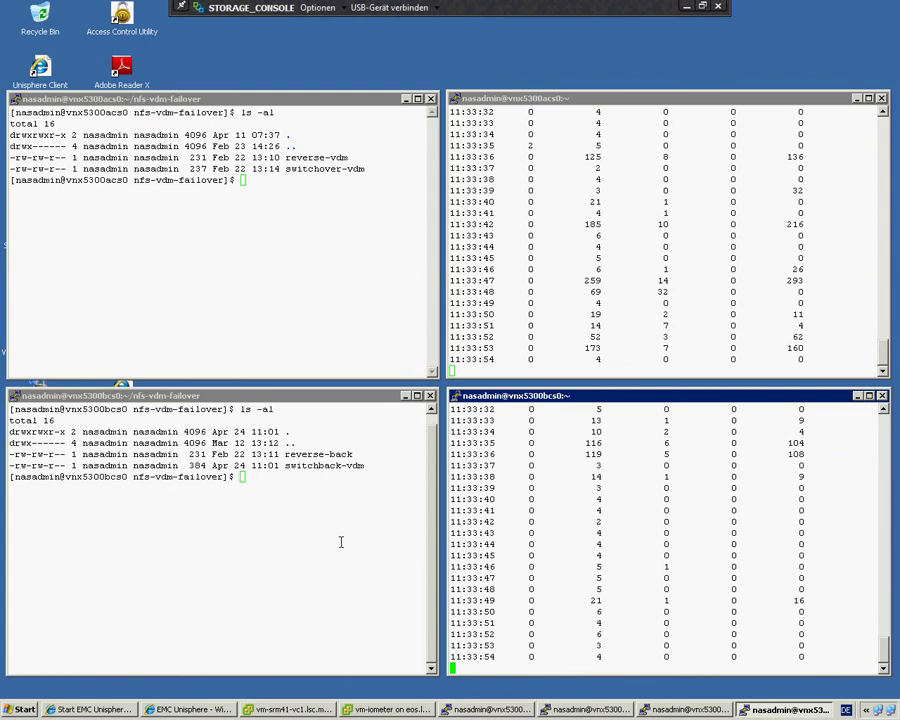
Step: In the vSphere Client, check which datastore the vm-iometer virtual machine uses in its summary, and minimize the client
left_click(290, 710)
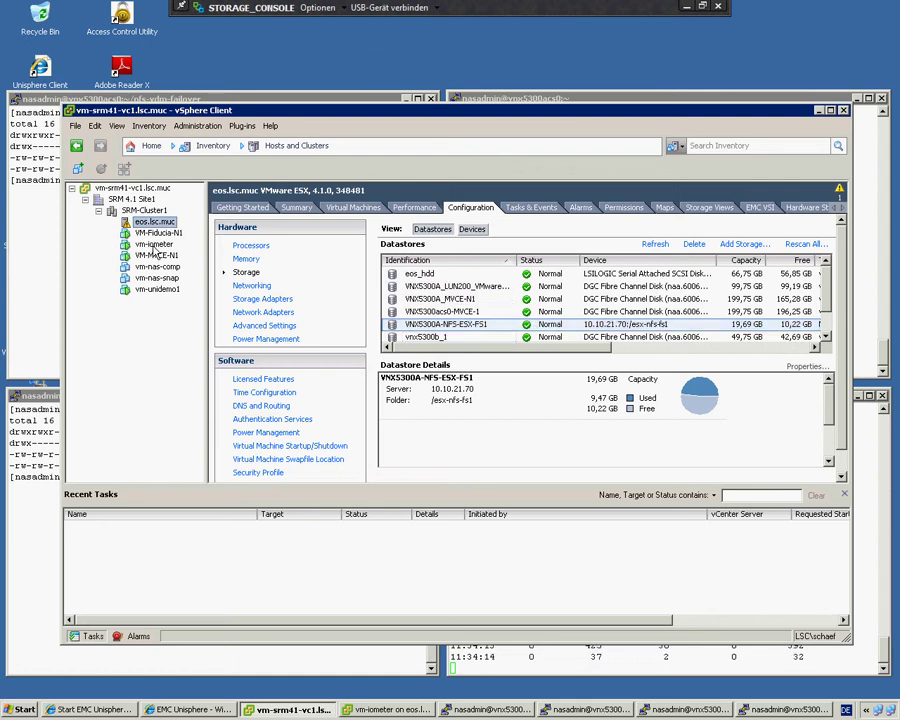
left_click(154, 245)
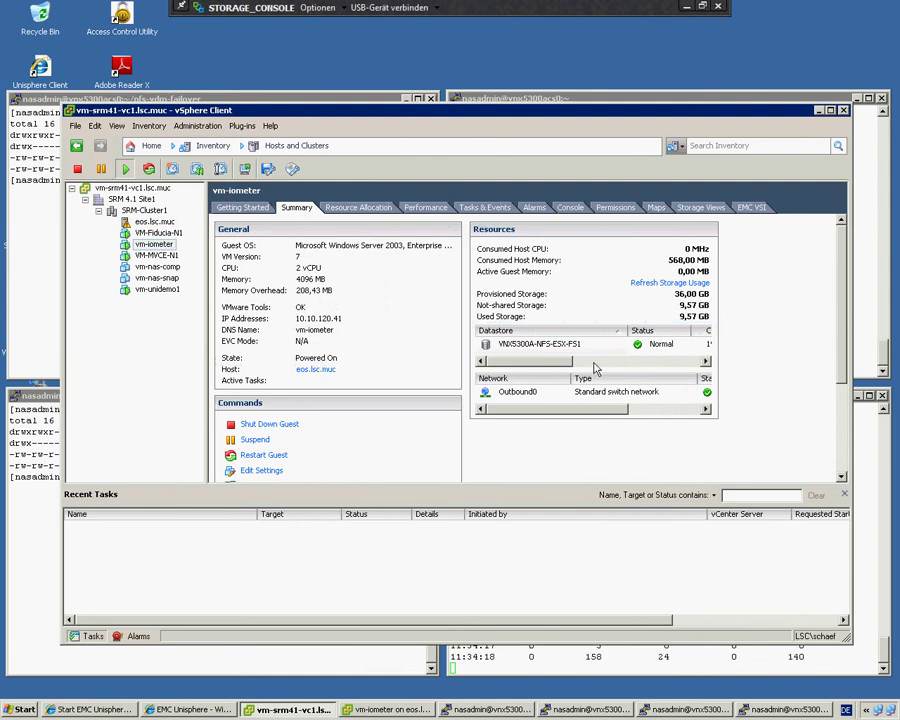
left_click(526, 347)
left_click(818, 110)
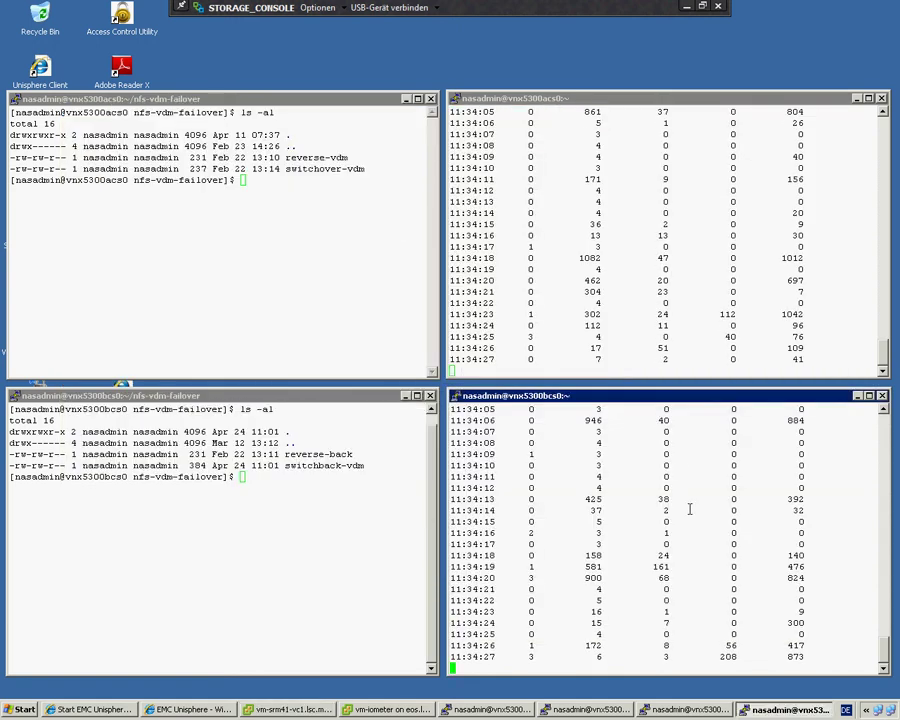
Step: In the vm-iometer virtual machine console, launch Iometer and set drive C: as the disk target for Worker 1
left_click(380, 710)
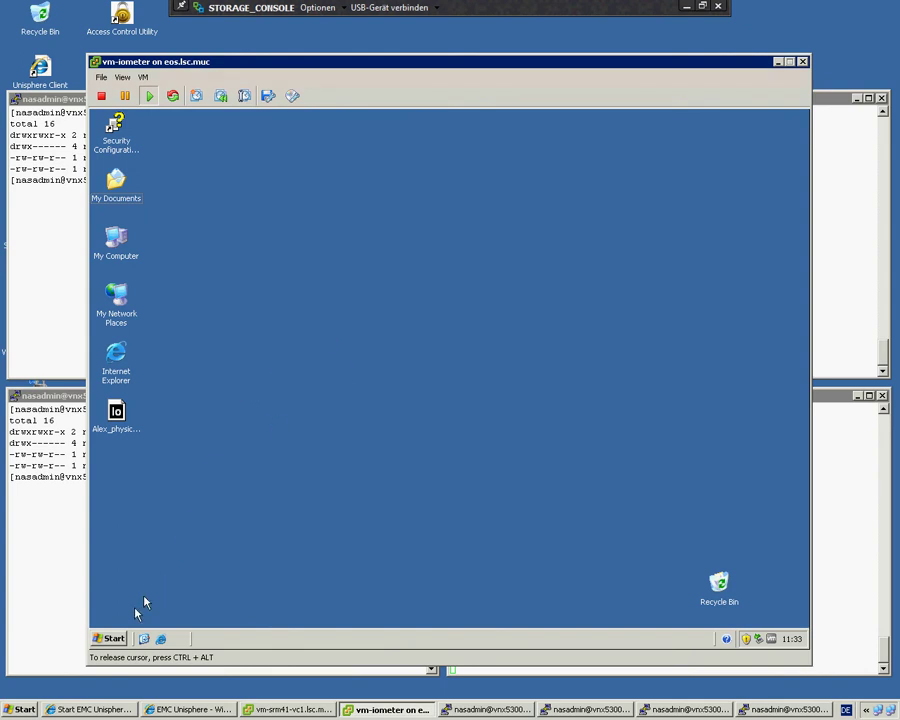
left_click(113, 639)
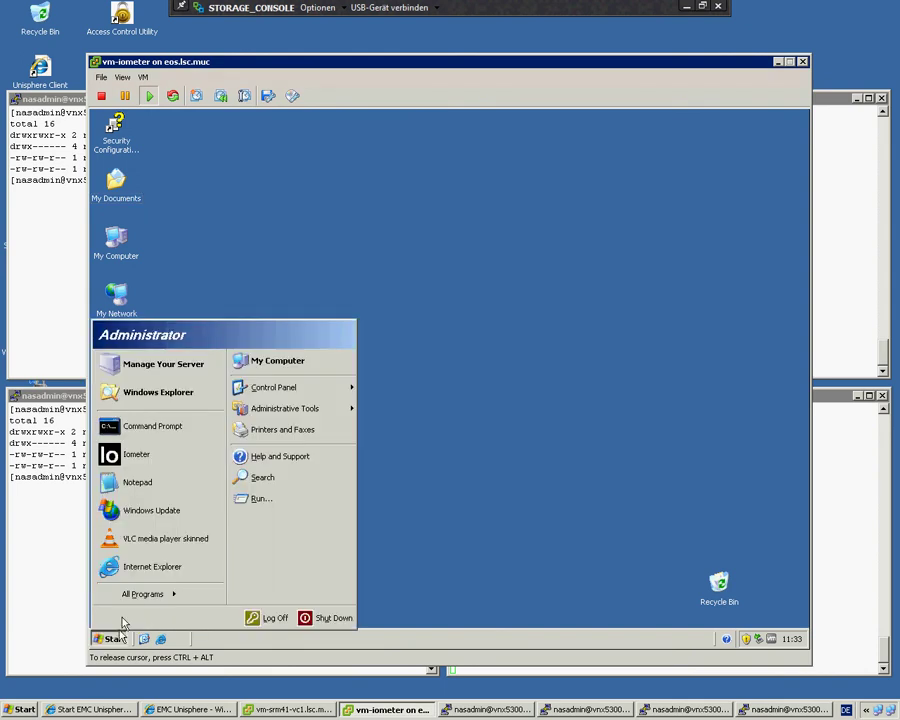
left_click(135, 456)
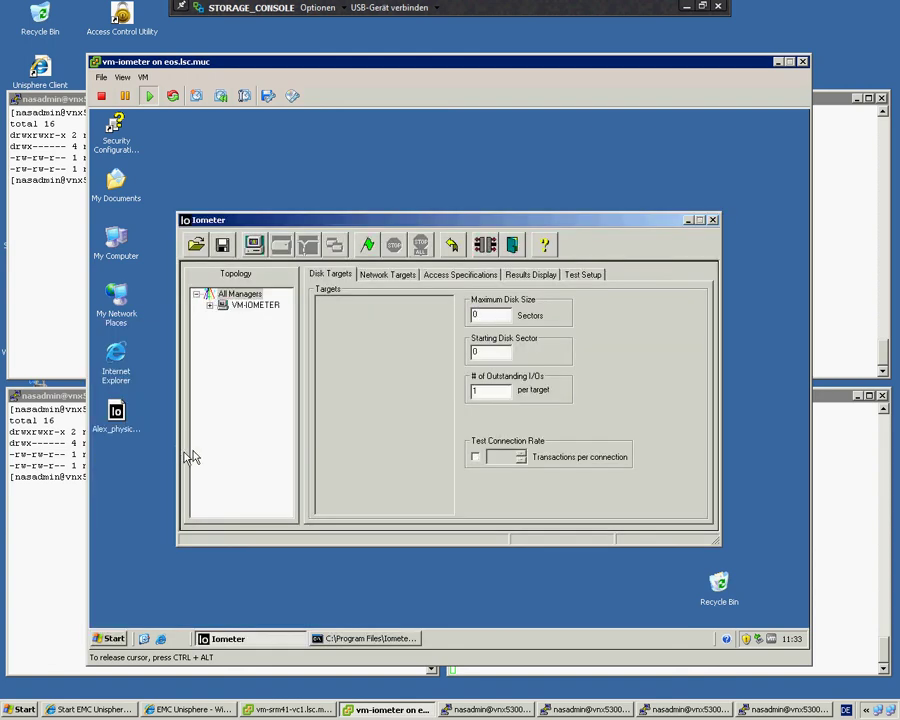
left_click(209, 306)
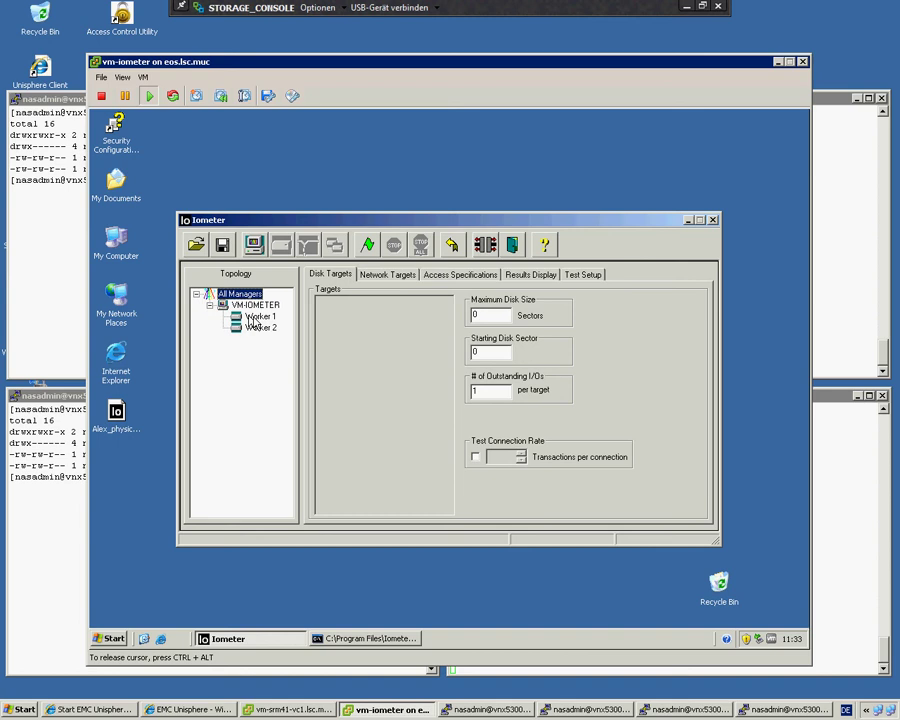
left_click(256, 317)
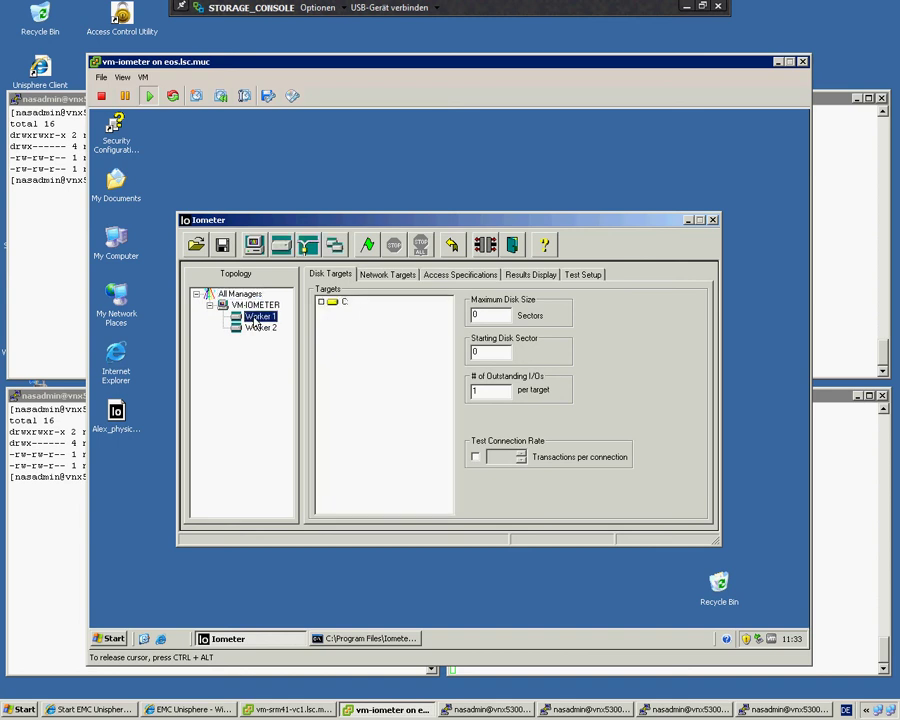
left_click(321, 301)
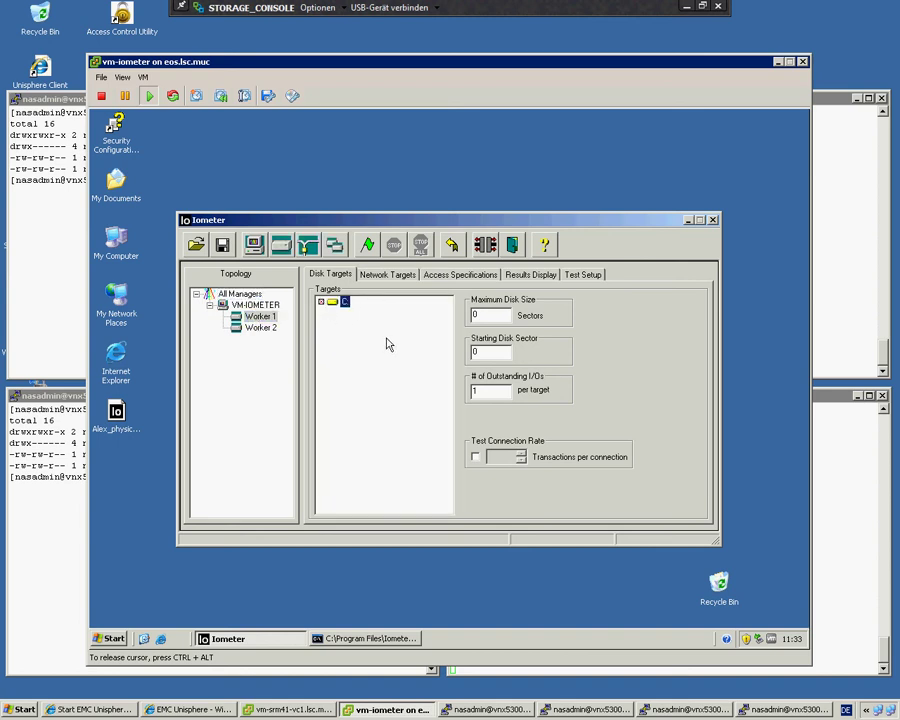
Step: Assign the Default access specification to Worker 1
left_click(475, 277)
left_click(543, 312)
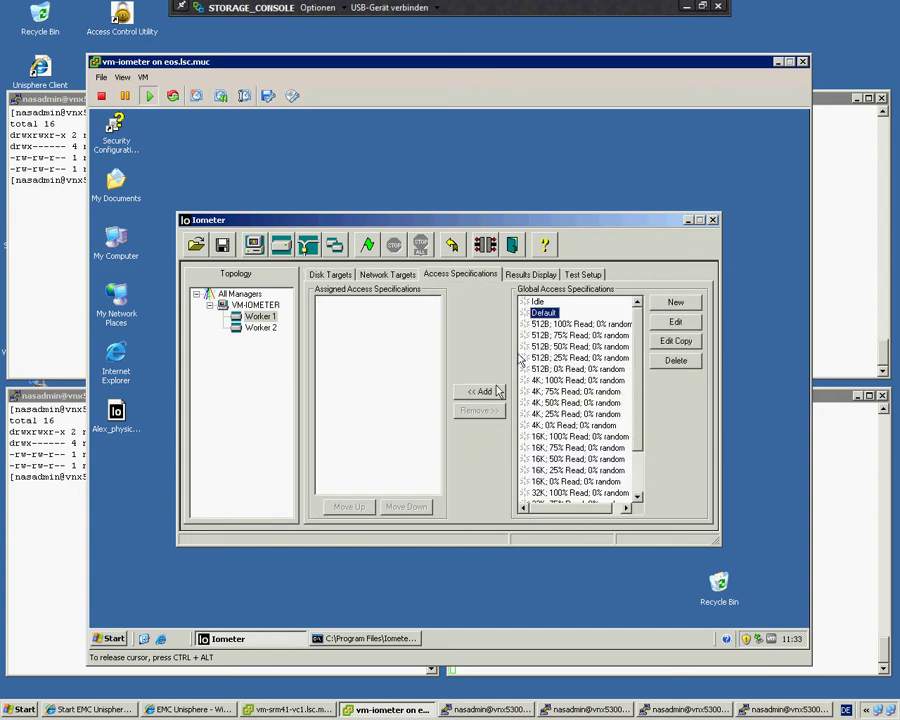
left_click(482, 393)
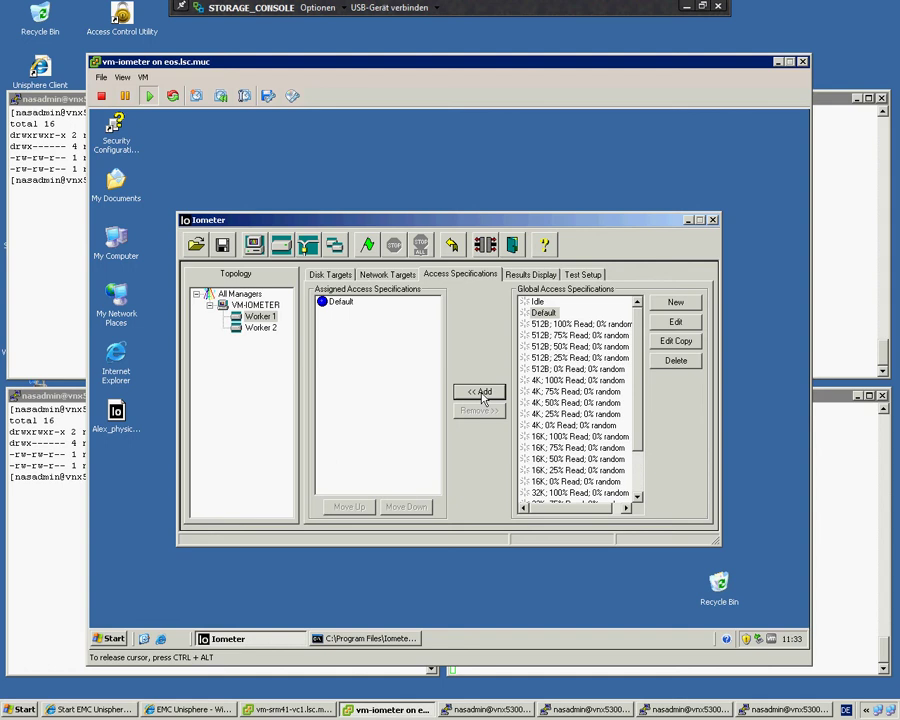
Step: Set the results update frequency to 1 second and start the test, saving its output as the CSV file results in My Documents
left_click(543, 281)
left_click_drag(695, 301, 526, 308)
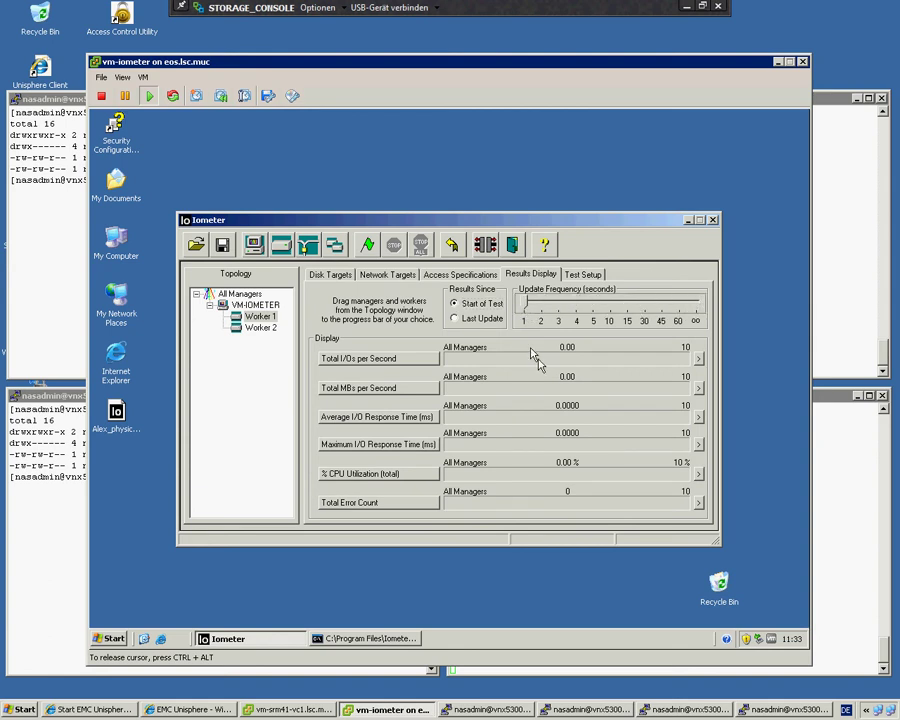
left_click(369, 246)
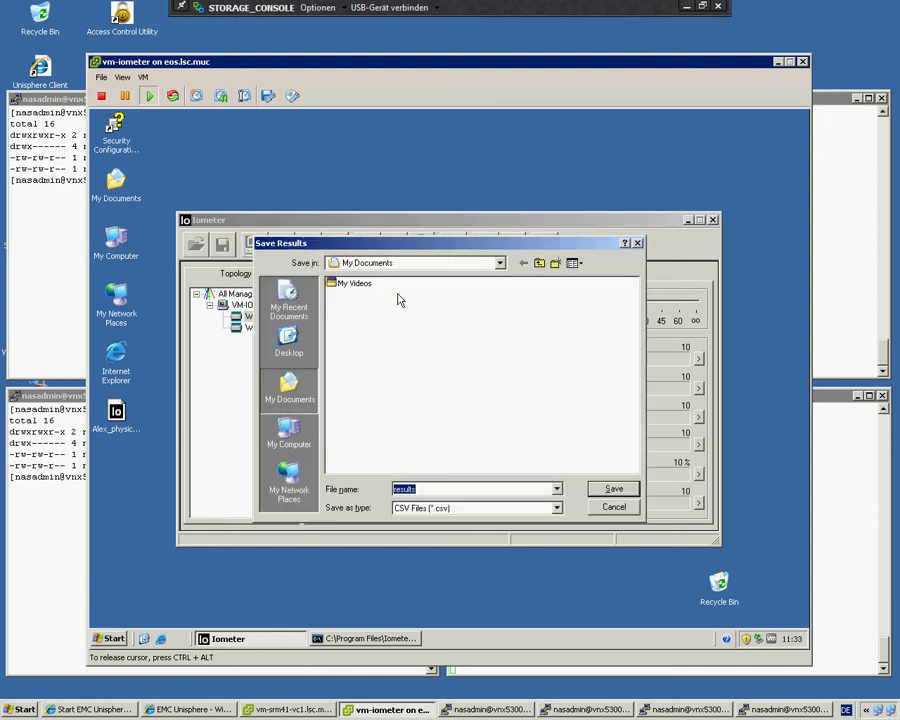
left_click(611, 490)
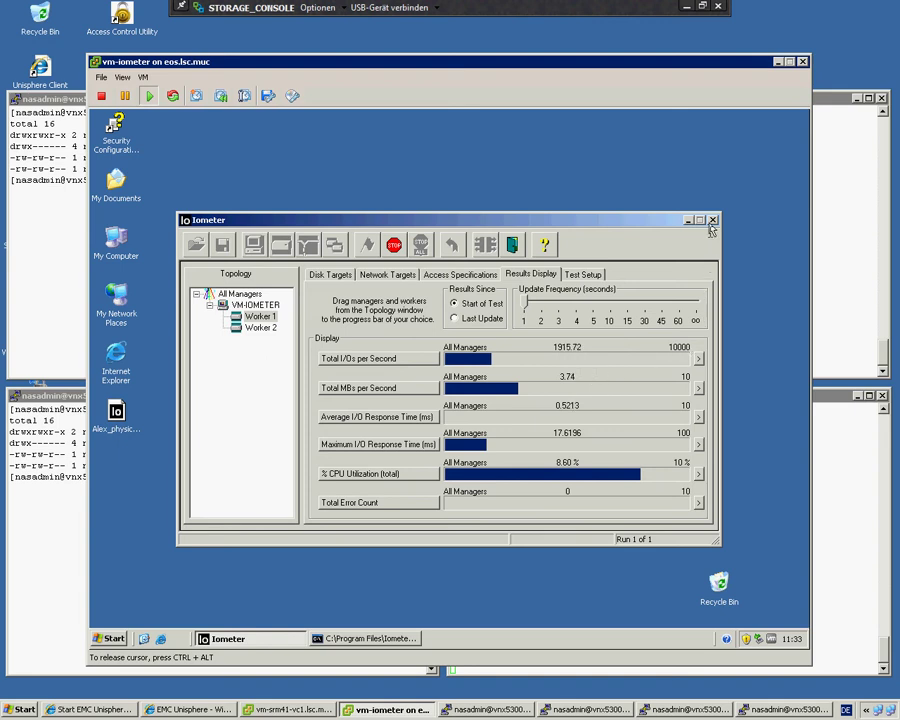
Step: Display the Total I/Os per Second gauge for the running test, and minimize the virtual machine console
left_click(699, 359)
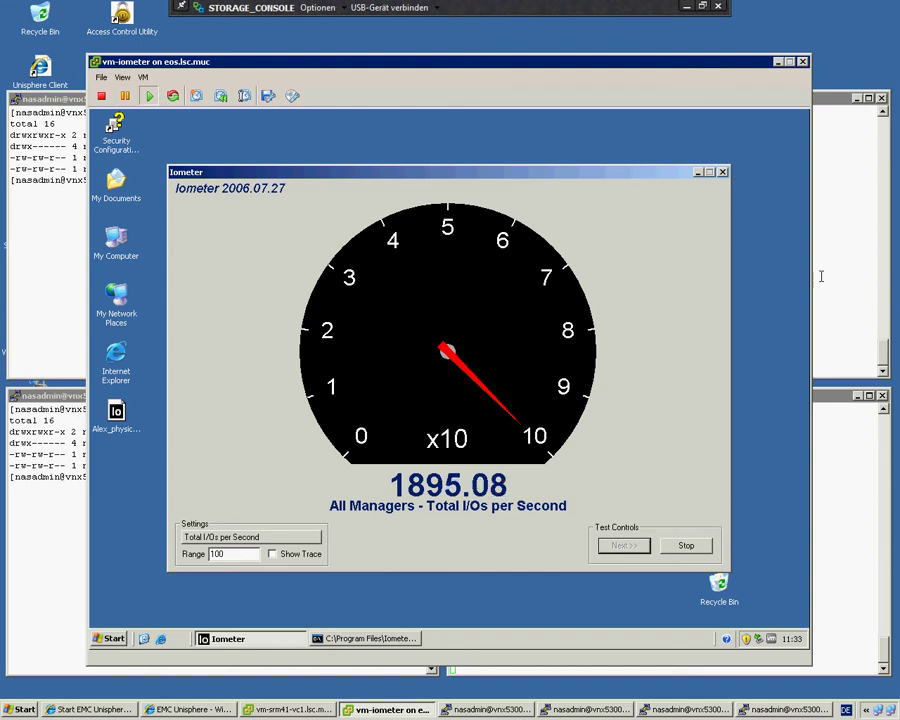
left_click(777, 62)
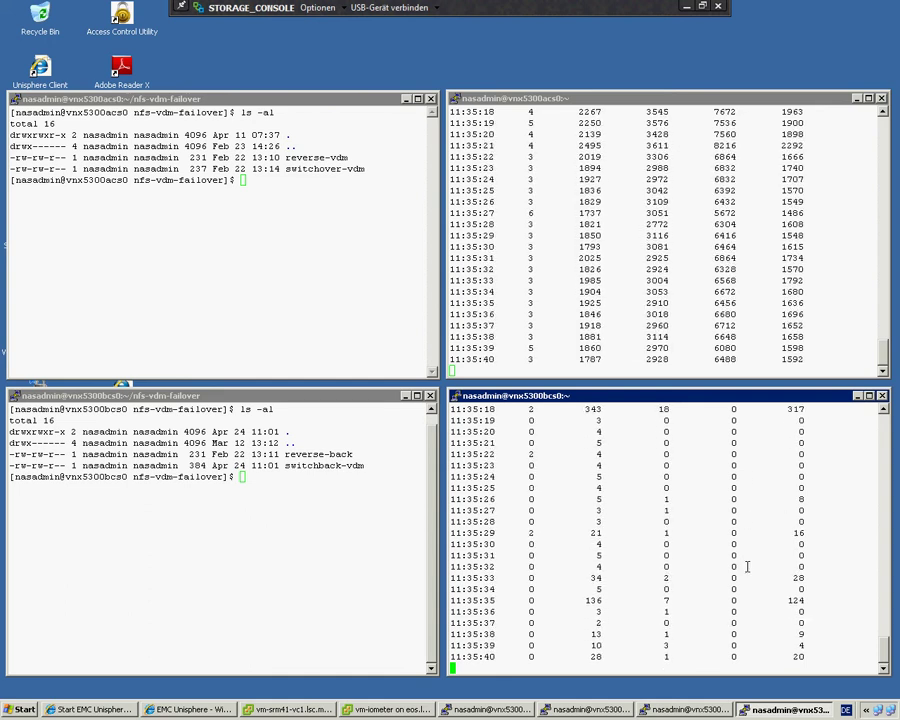
Step: Run the switchover-vdm script with sh from the nfs-vdm-failover directory in the vnx5300acs0 terminal
left_click(248, 270)
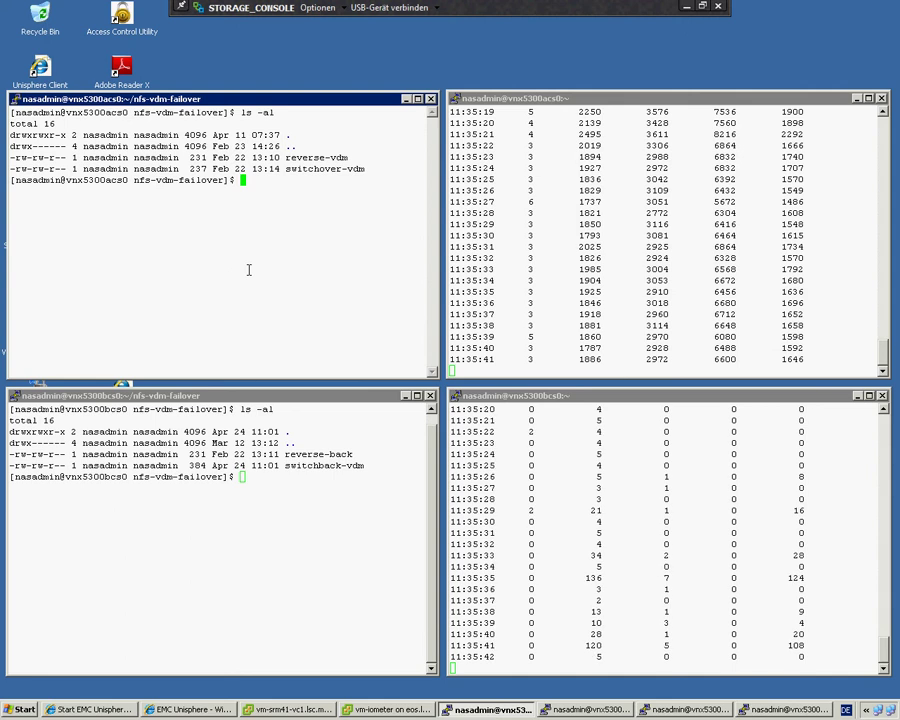
type("sh ")
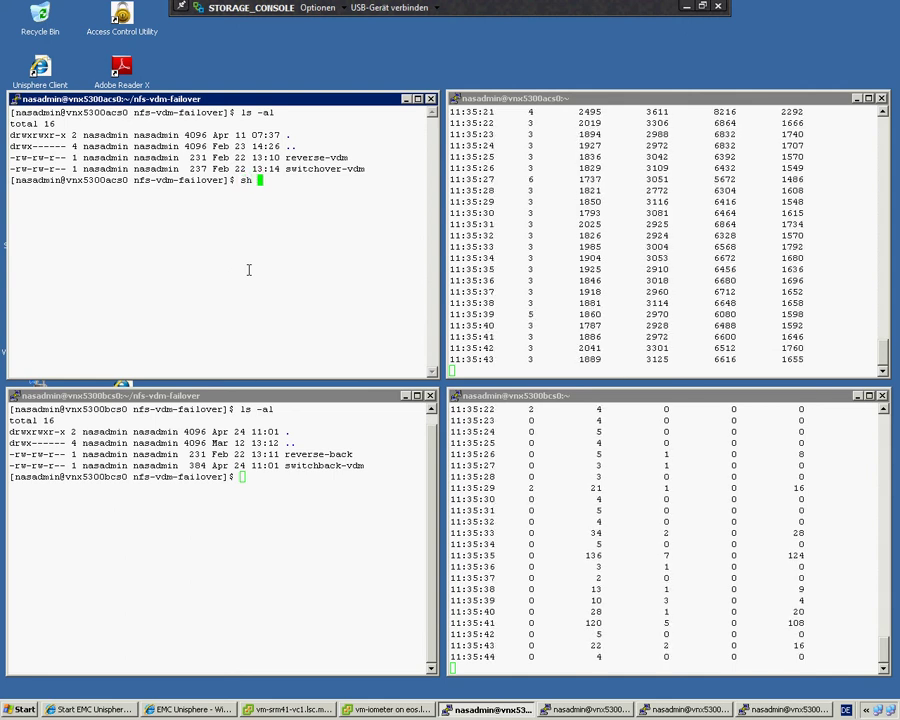
type("./sw")
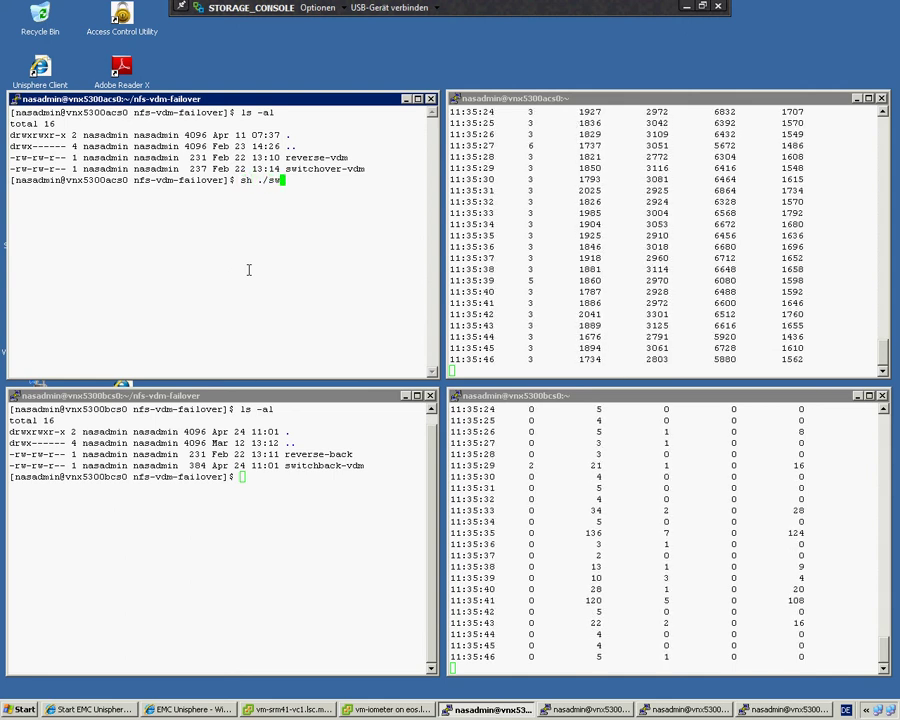
key("Tab")
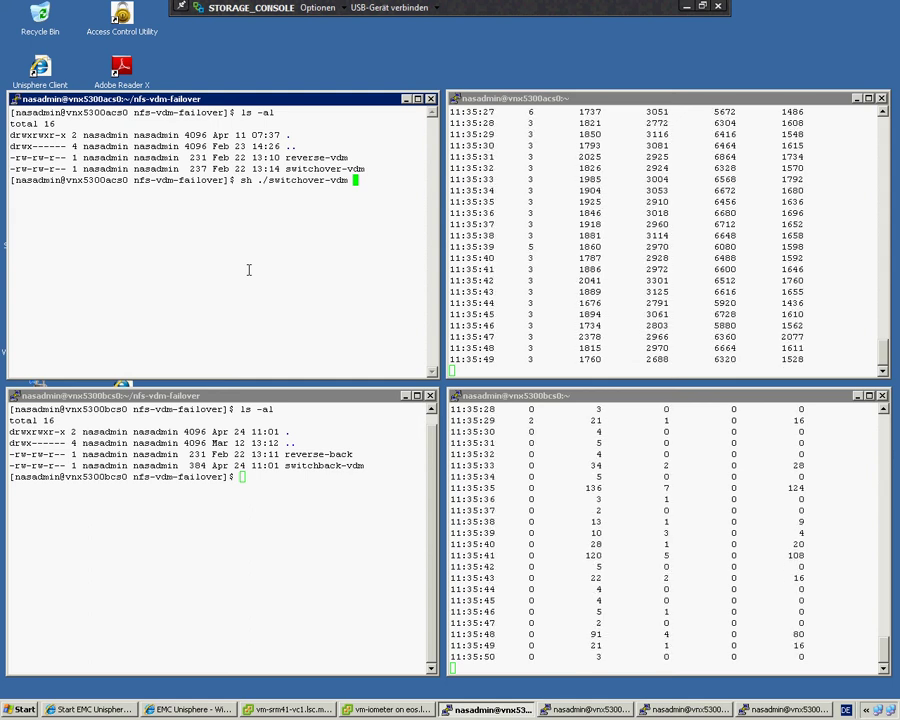
key("Return")
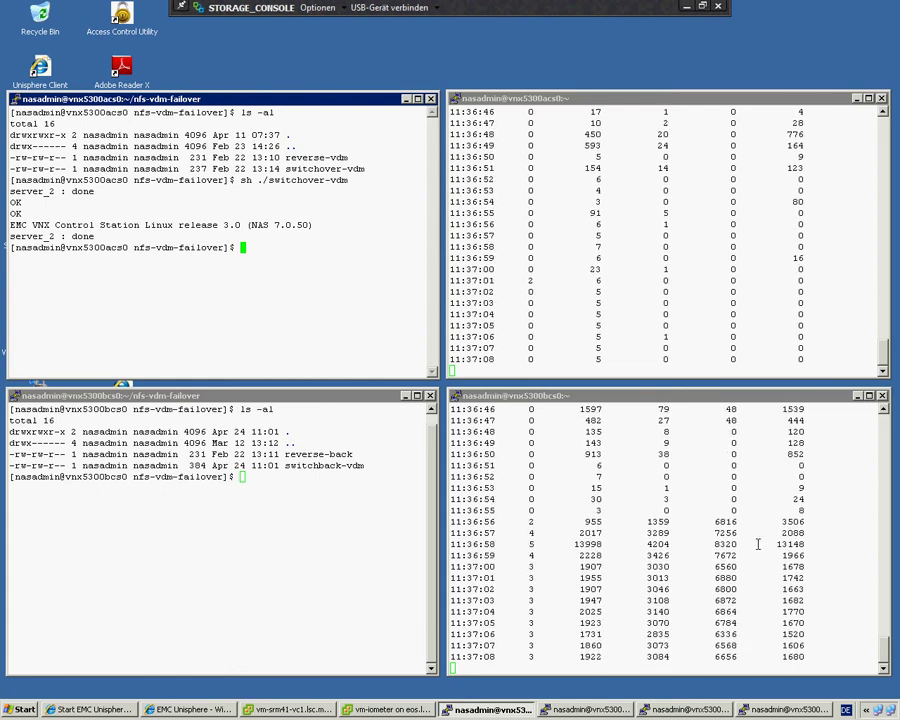
Step: Switch back to the vm-iometer console to check the Iometer gauge after the switchover
left_click(385, 709)
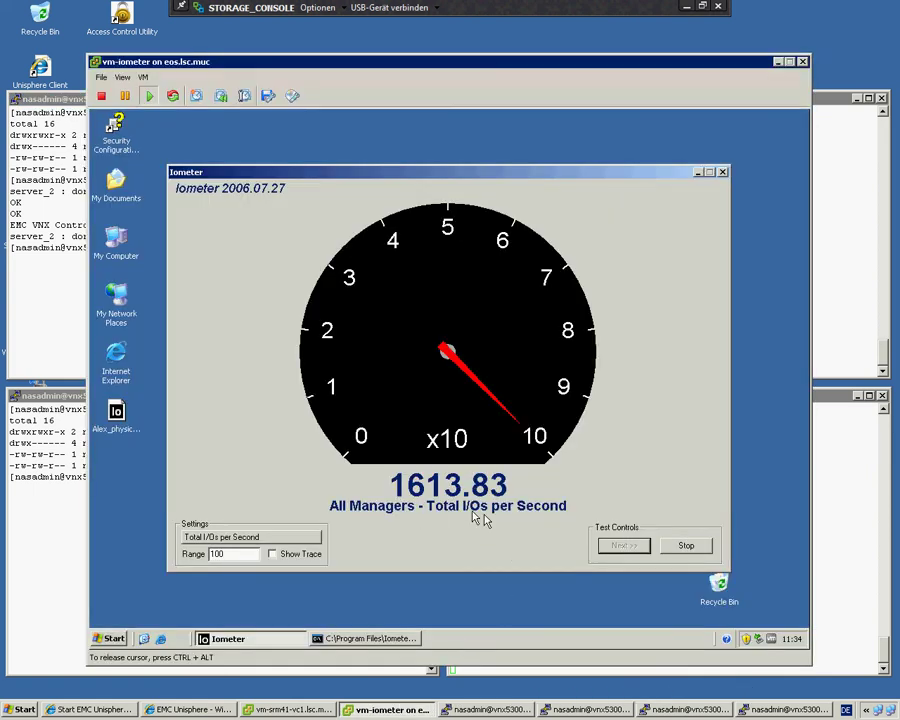